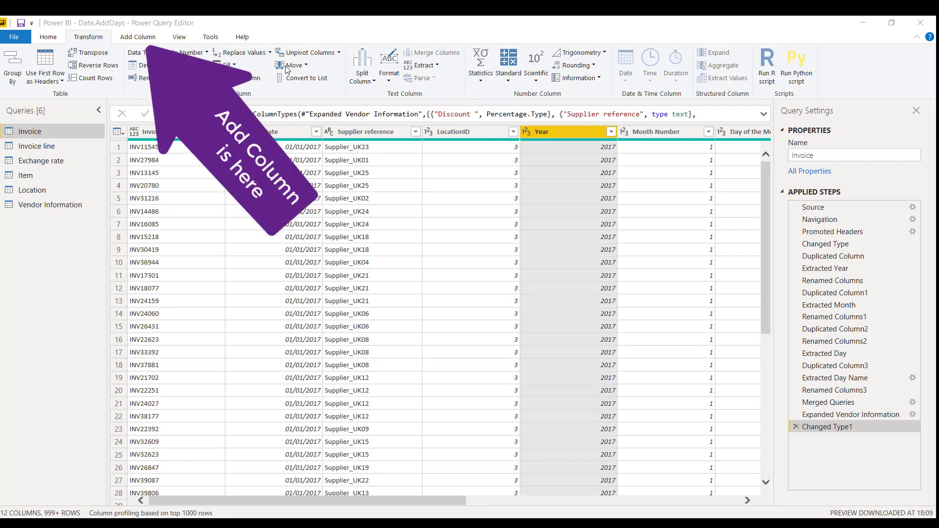
- Start a custom column in the Invoice query and name it "Invoice Date + 30 days"
click(138, 38)
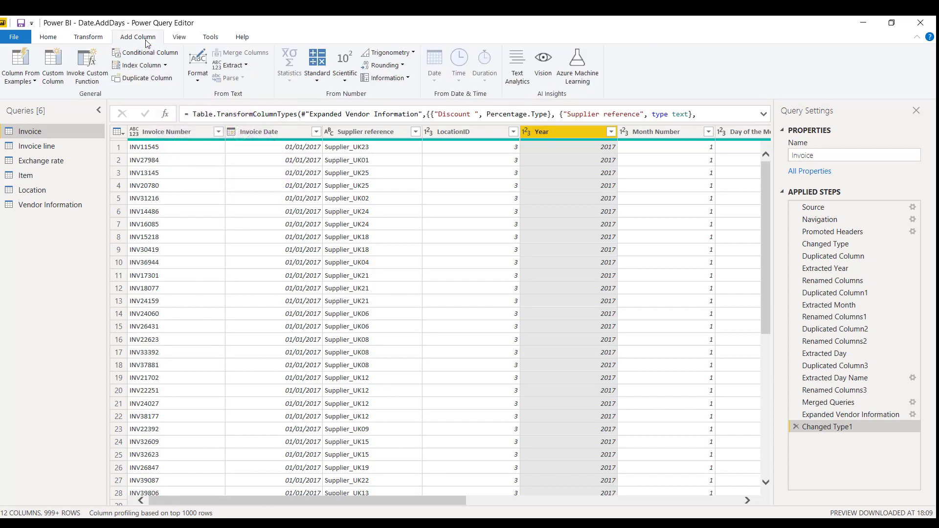
click(51, 69)
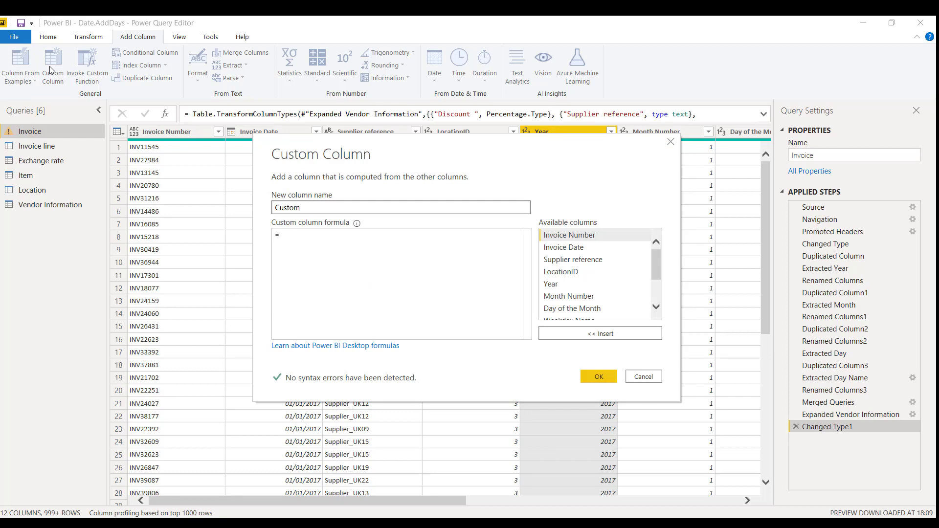
drag(308, 208, 268, 211)
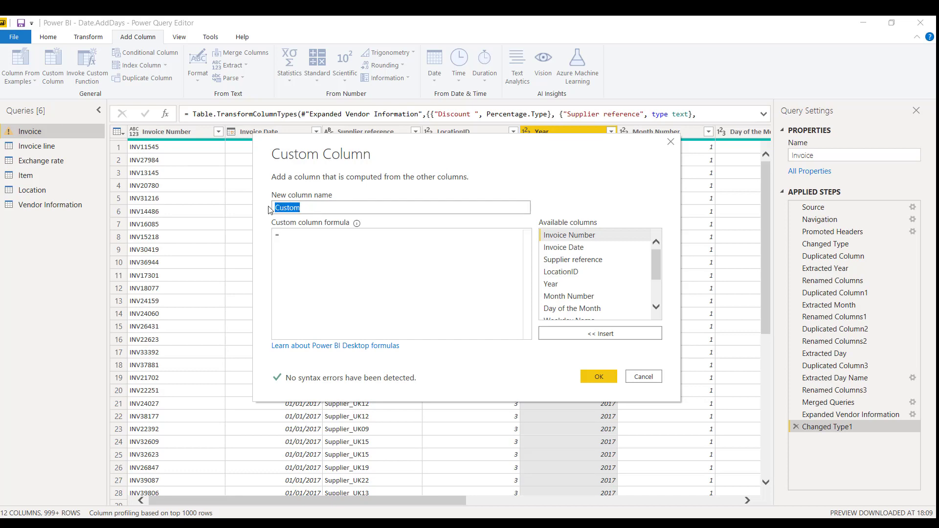
text(Invoice D)
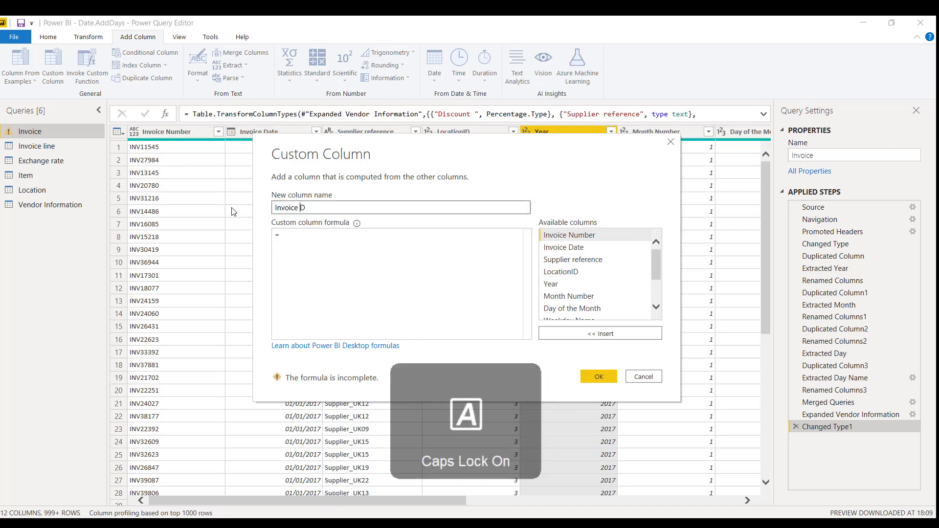
key(Caps_Lock)
text(ate)
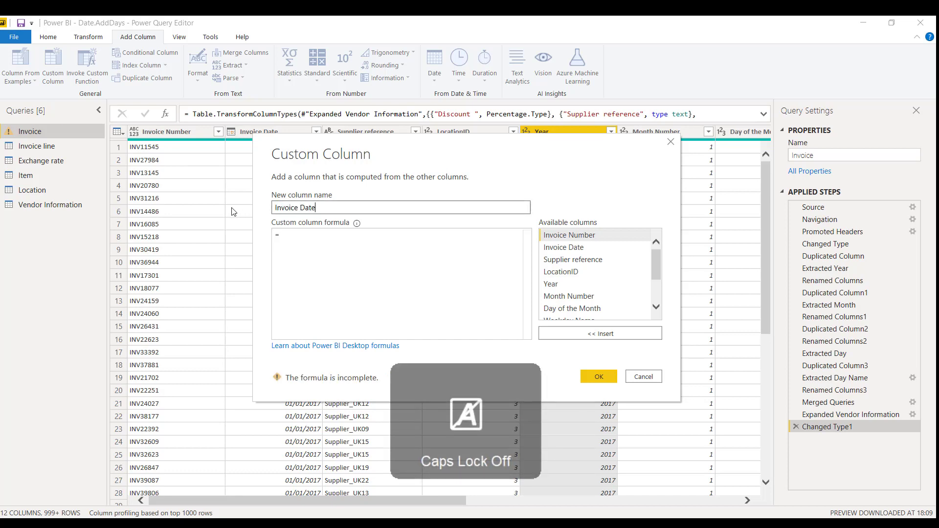
text( + 30 days)
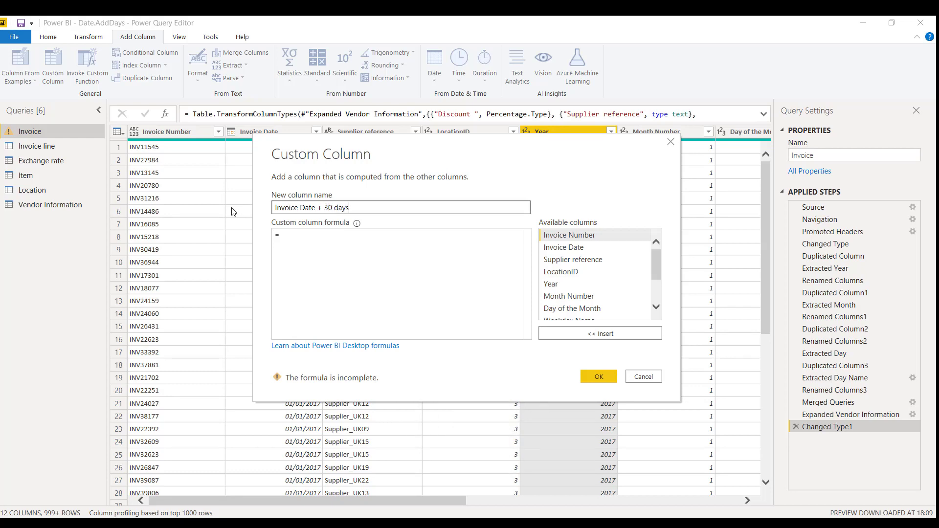
- Give the custom column the formula Date.AddDays([Invoice Date],30) and create it
click(298, 234)
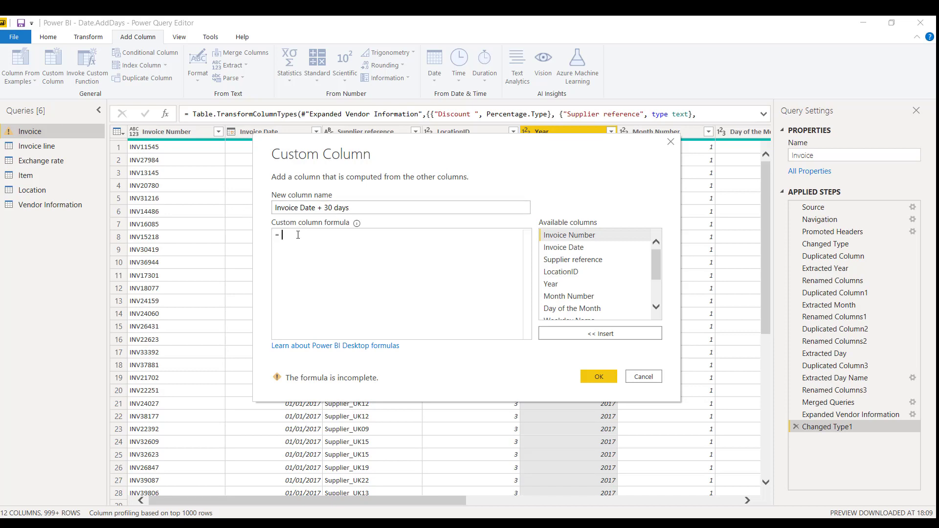
key(Caps_Lock)
text(D)
key(Caps_Lock)
text(ate)
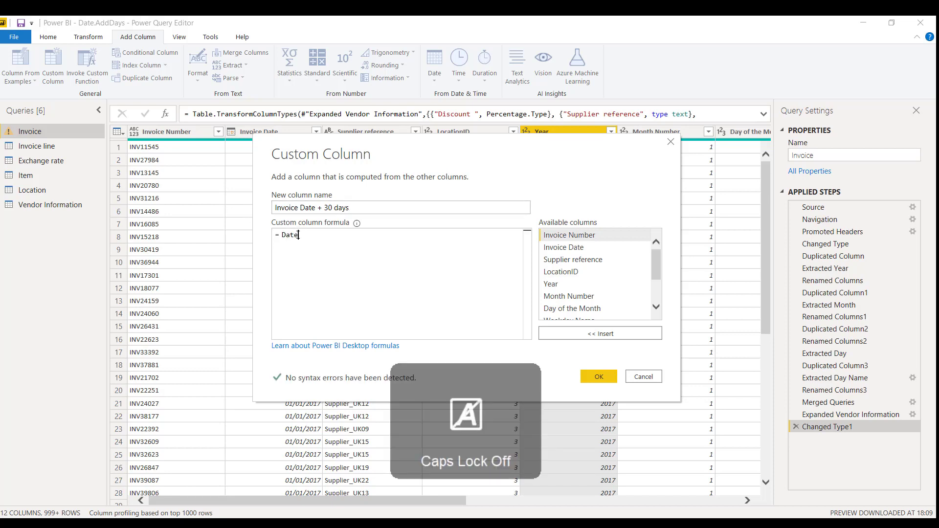
text(.AddDays)
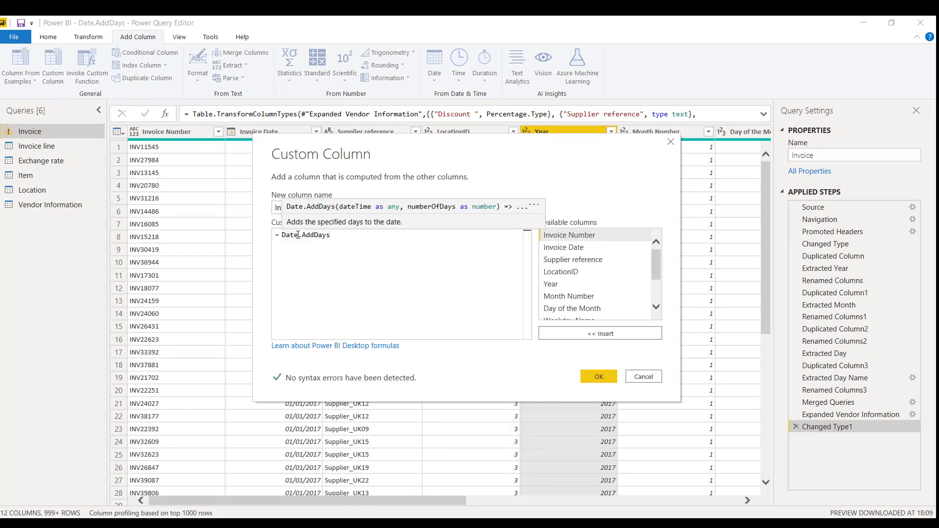
text(()
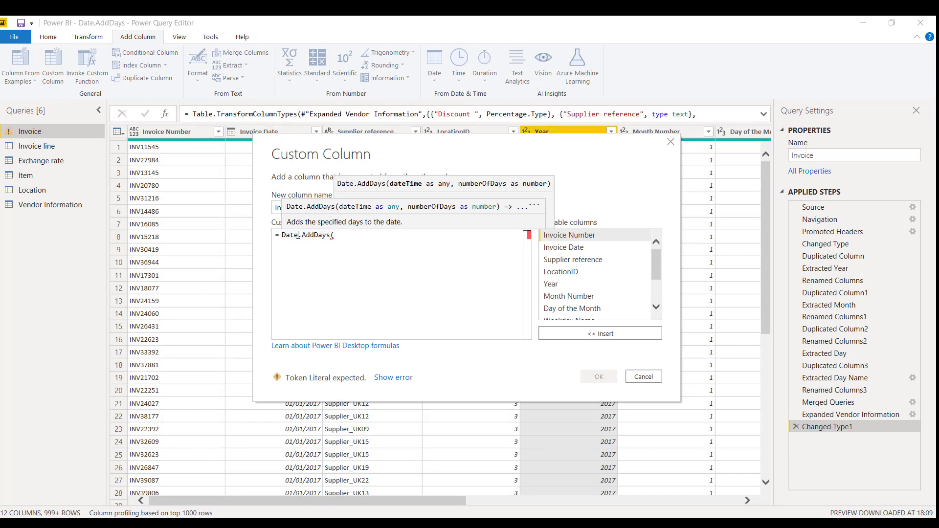
click(563, 247)
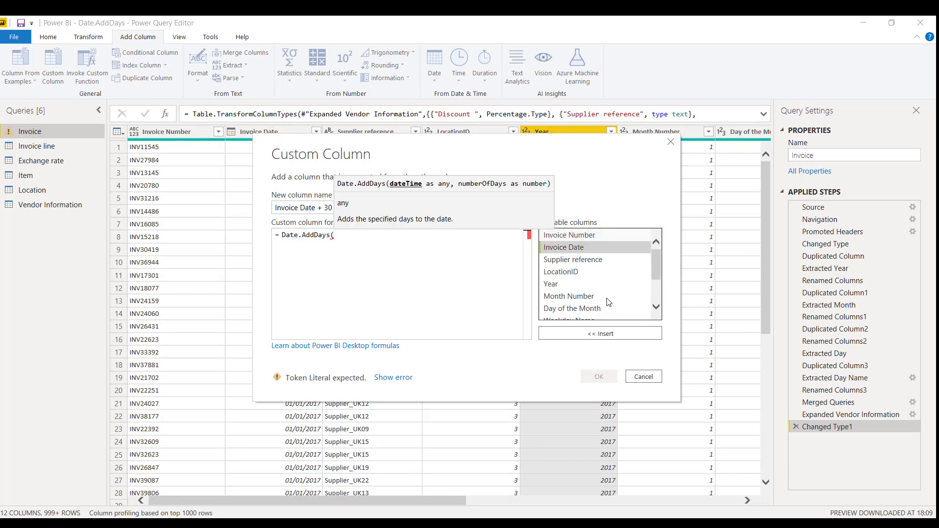
click(611, 336)
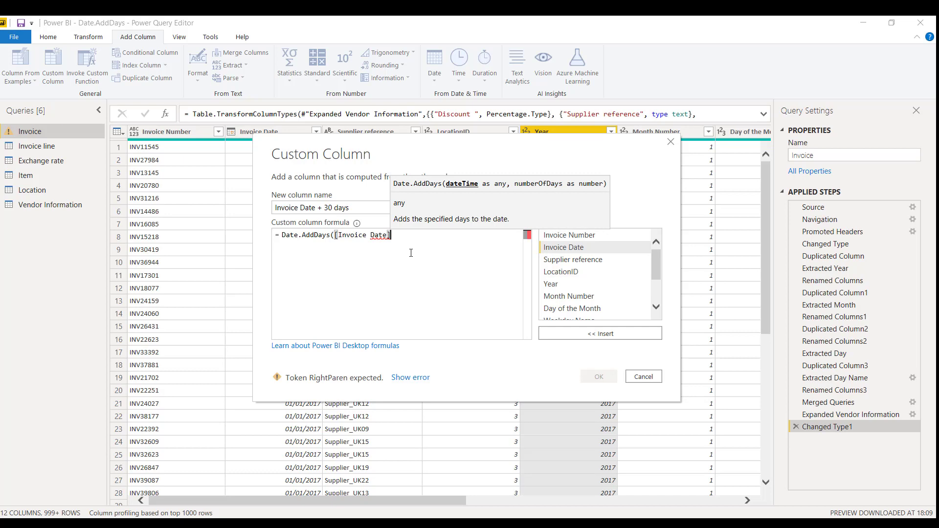
text(,)
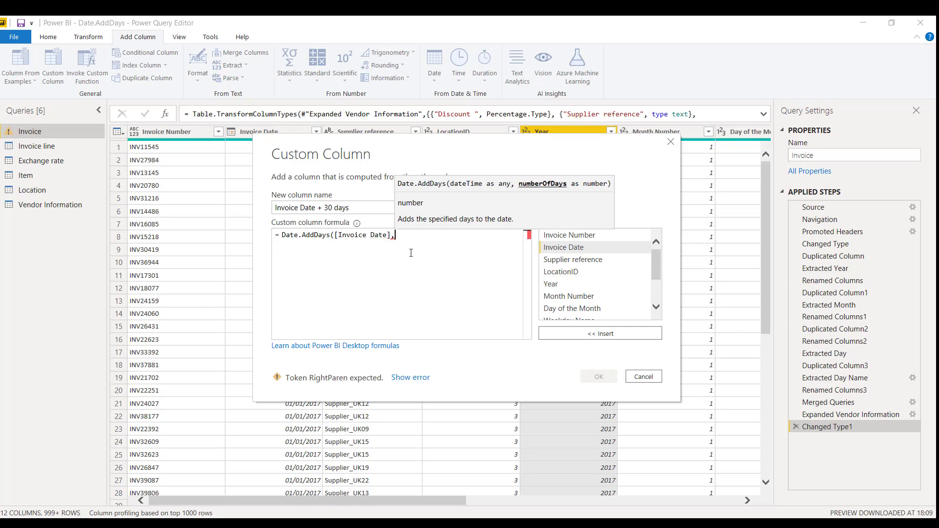
text(30)
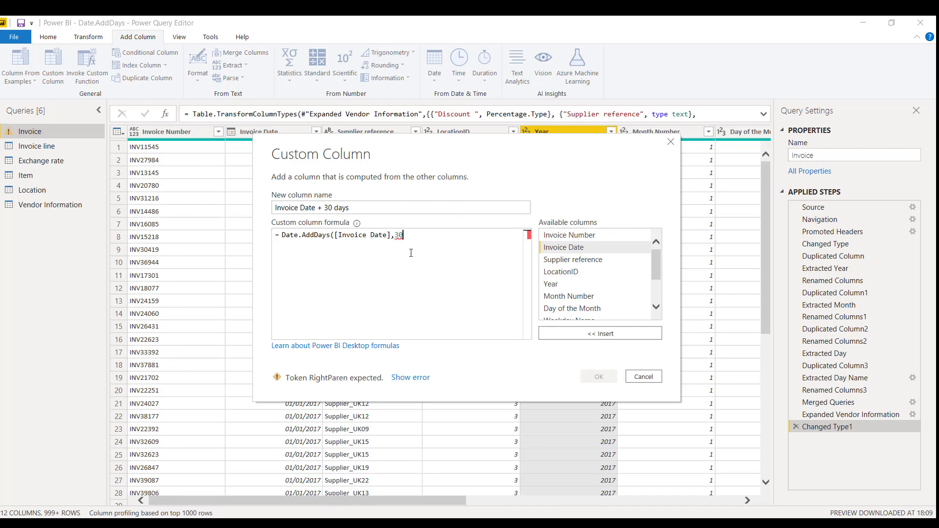
text())
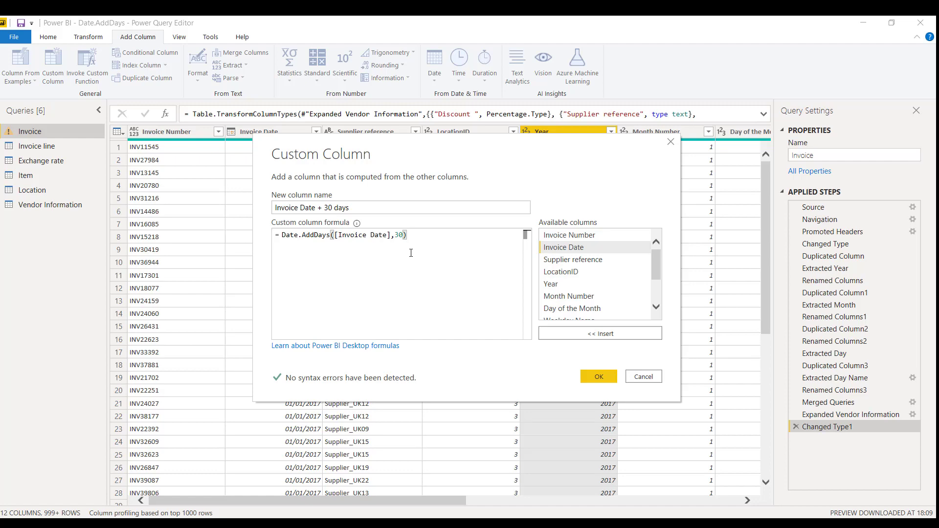
click(607, 377)
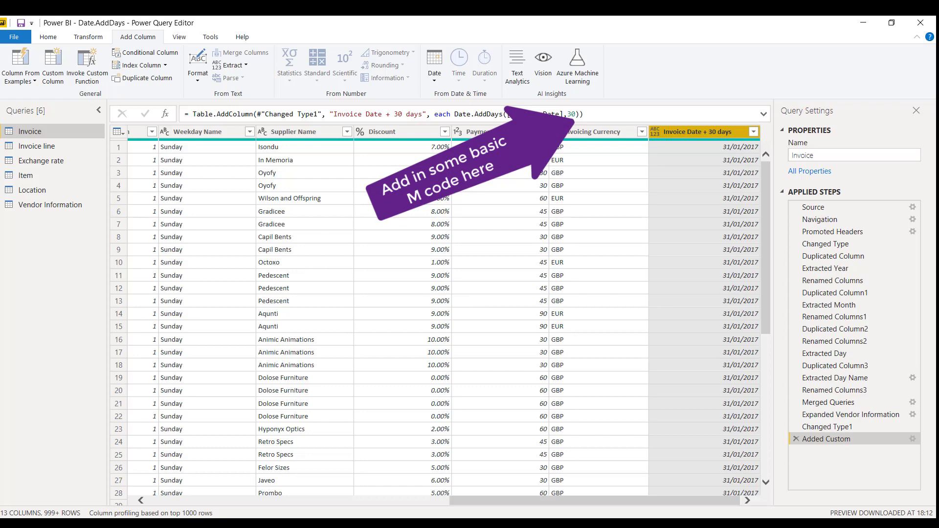
- Add "type date" as the last argument of the new column's Table.AddColumn formula
click(582, 114)
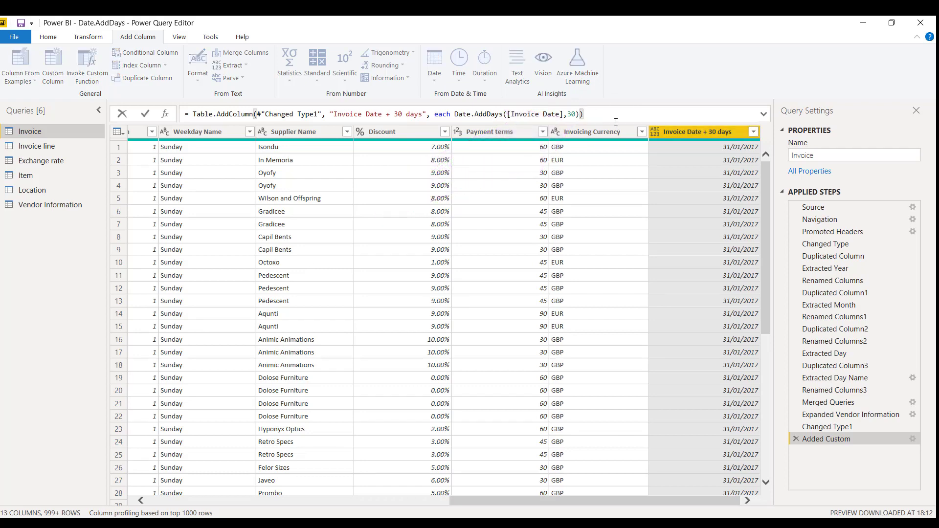
text(,type date)
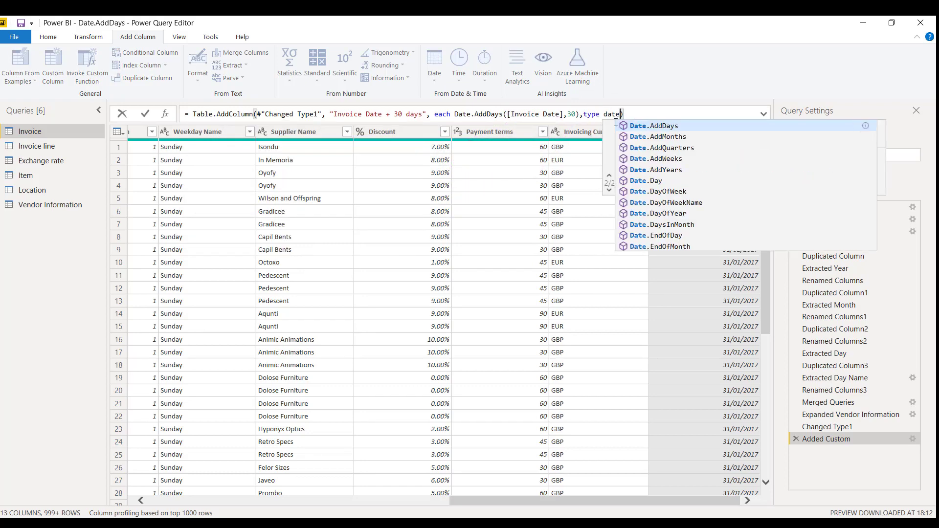
key(Return)
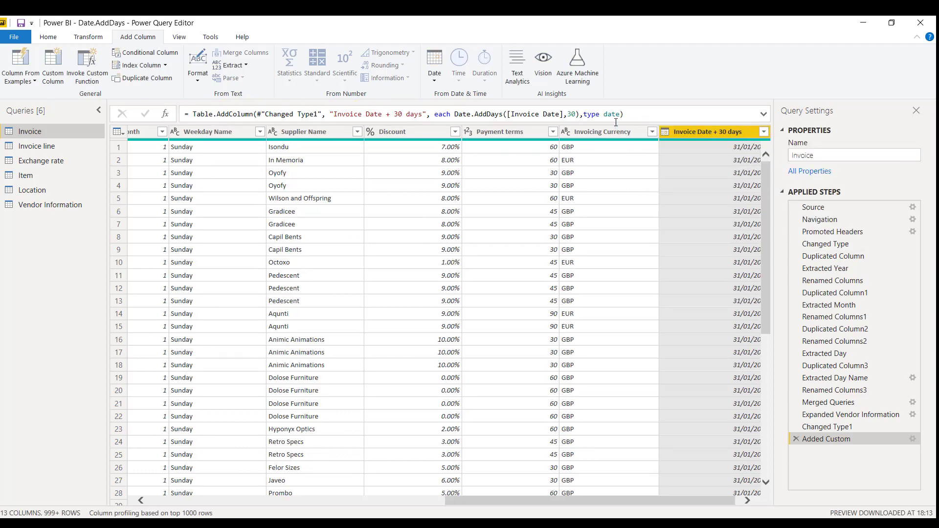
- Move the "Invoice Date + 30 days" column to the beginning of the table and reposition it directly after Invoice Date
right_click(694, 133)
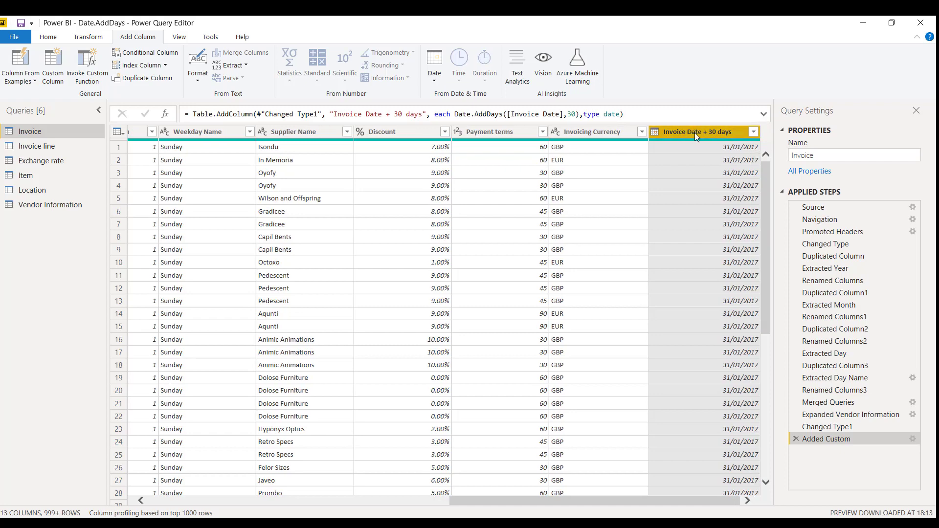
mouse_move(733, 370)
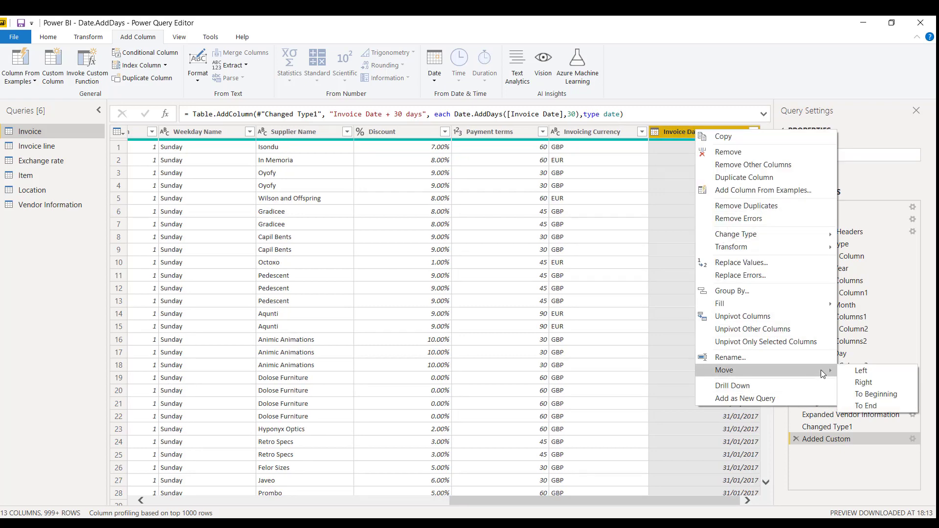
click(890, 395)
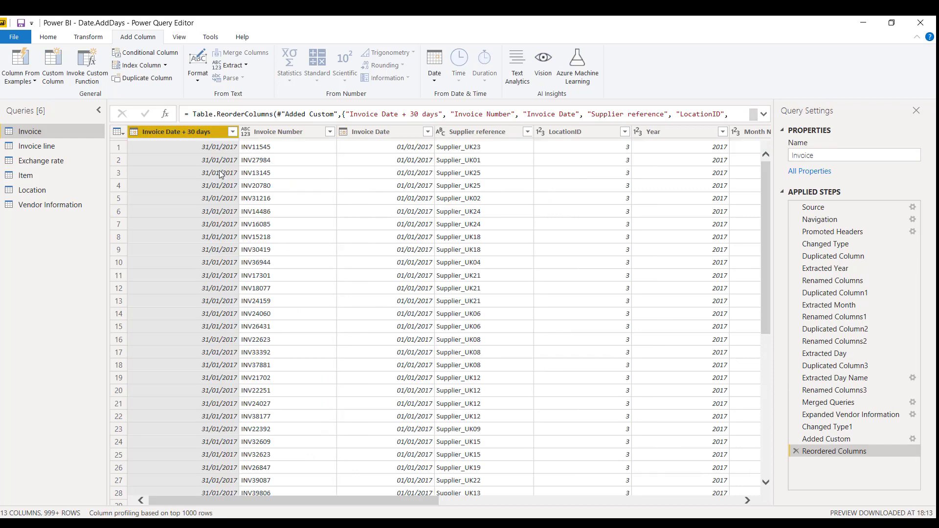
drag(198, 129, 324, 146)
drag(230, 132, 412, 142)
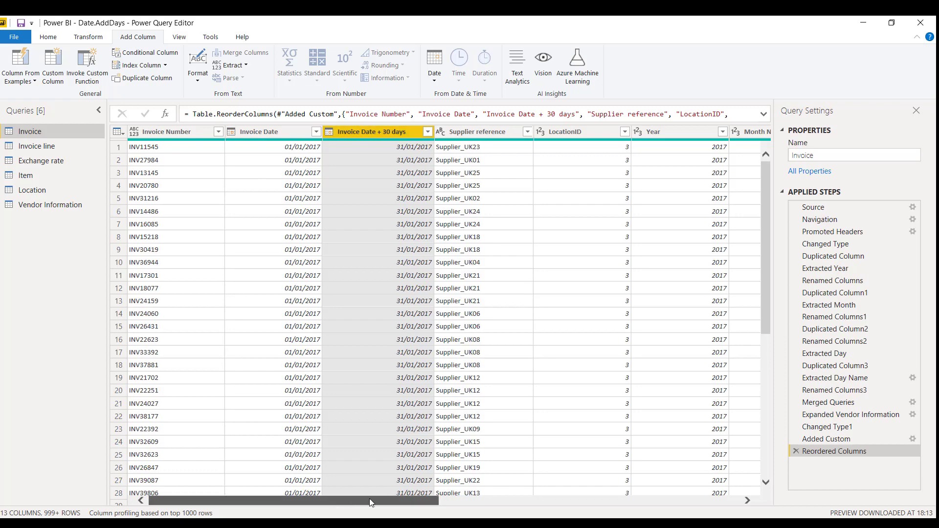
- Start another custom column in the Invoice query and name it "Payment Date"
drag(369, 498, 670, 499)
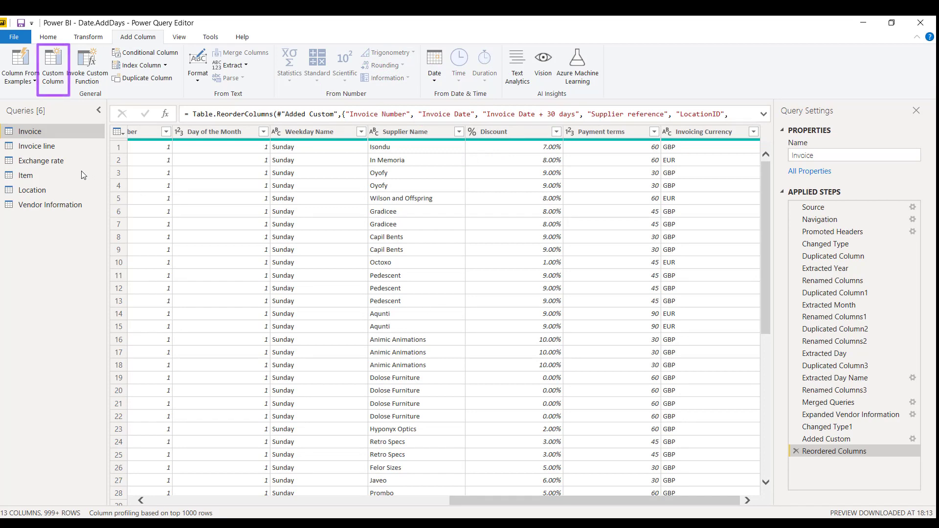
click(55, 74)
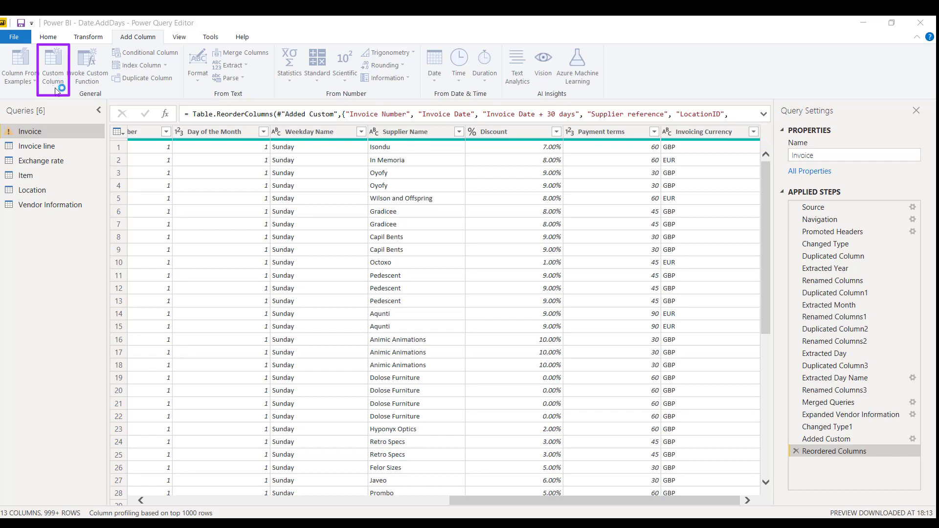
drag(314, 206, 267, 205)
text(P)
key(Caps_Lock)
text(ayme)
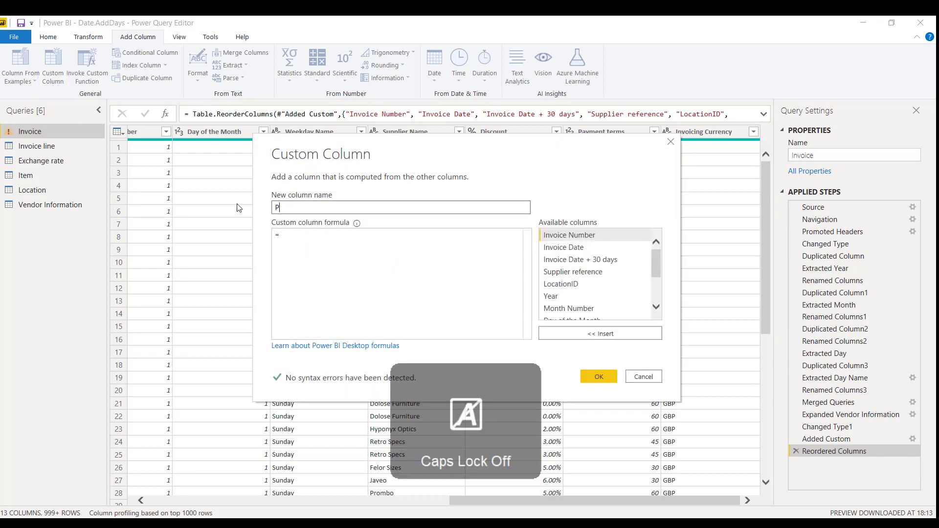
text(nt)
key(Caps_Lock)
text(D)
key(Caps_Lock)
text(ate)
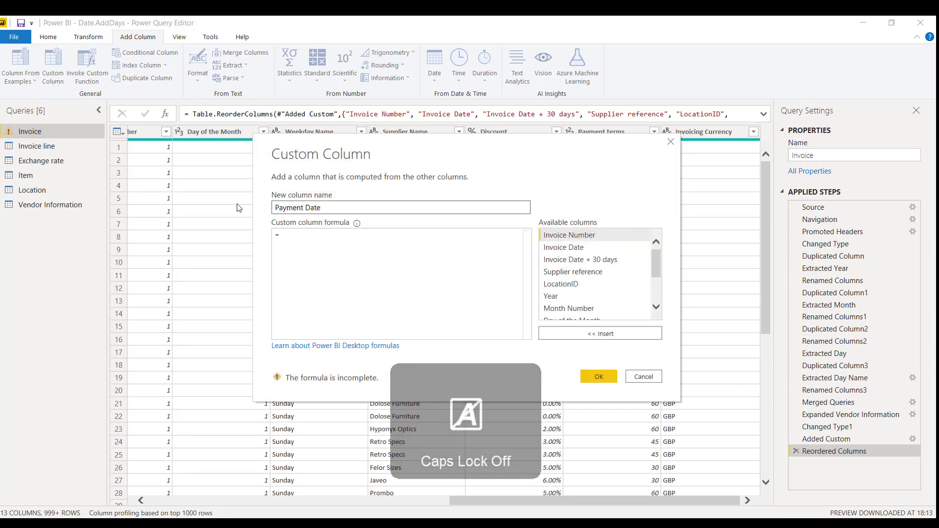
- Enter Date.AddDays([Invoice Date],[Payment terms]) as the formula of the Payment Date column
click(293, 239)
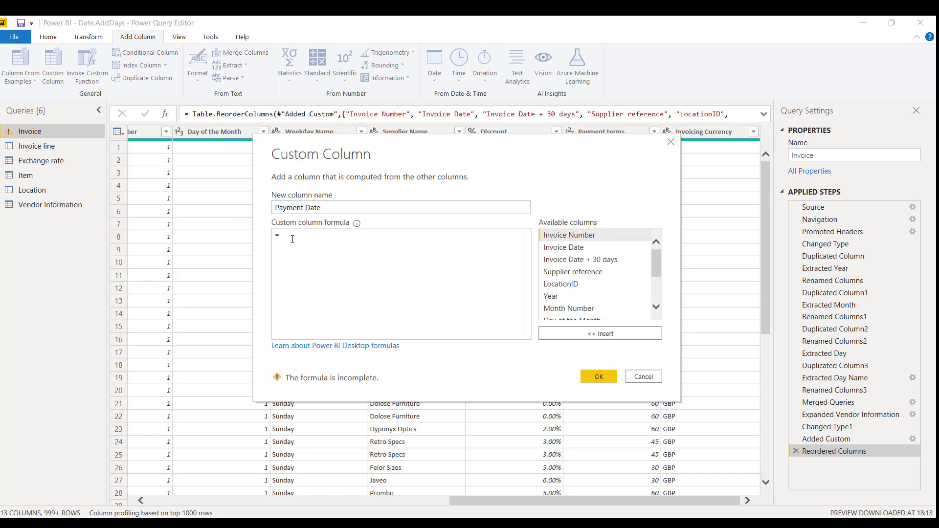
key(Caps_Lock)
text(D)
key(Caps_Lock)
text(ate.A)
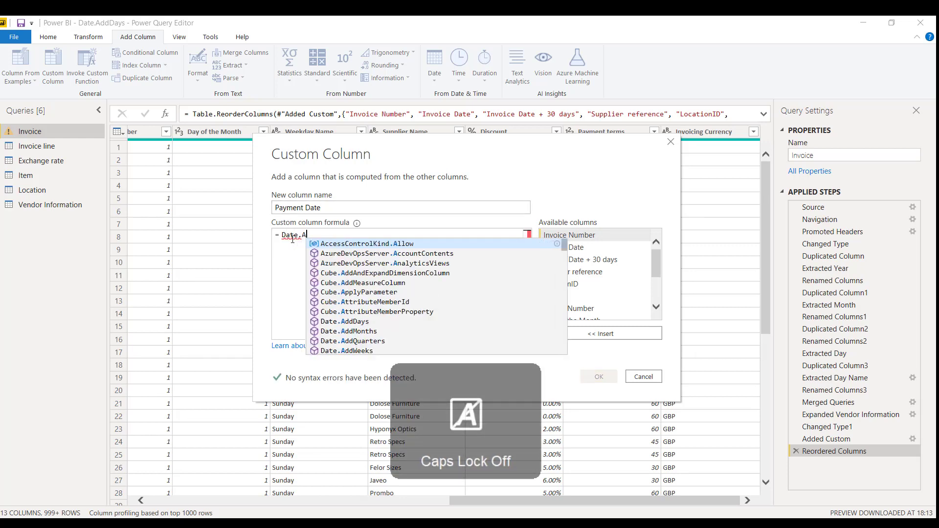
text(ddDays)
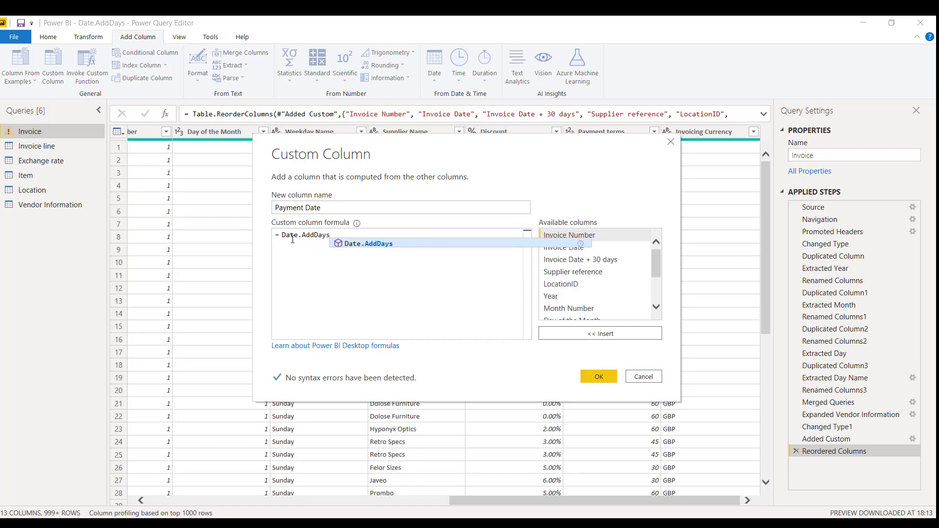
text(()
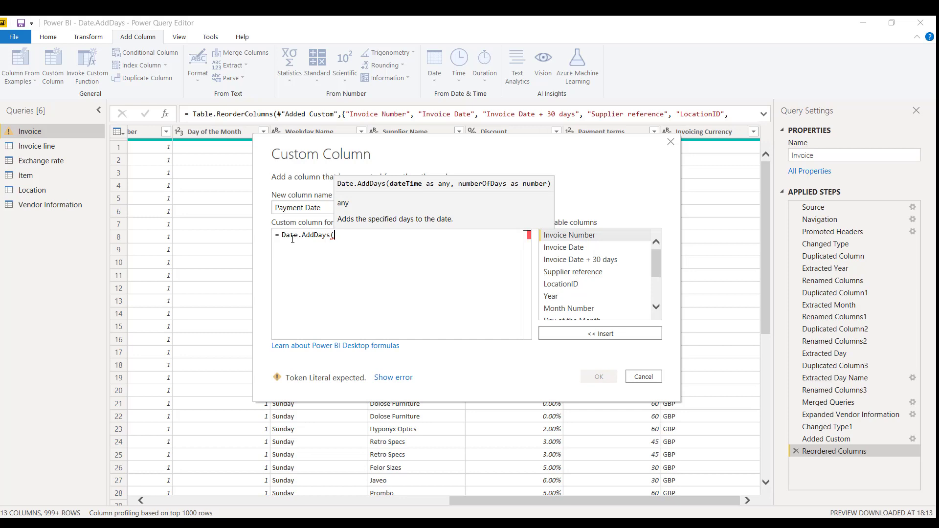
click(586, 248)
click(588, 336)
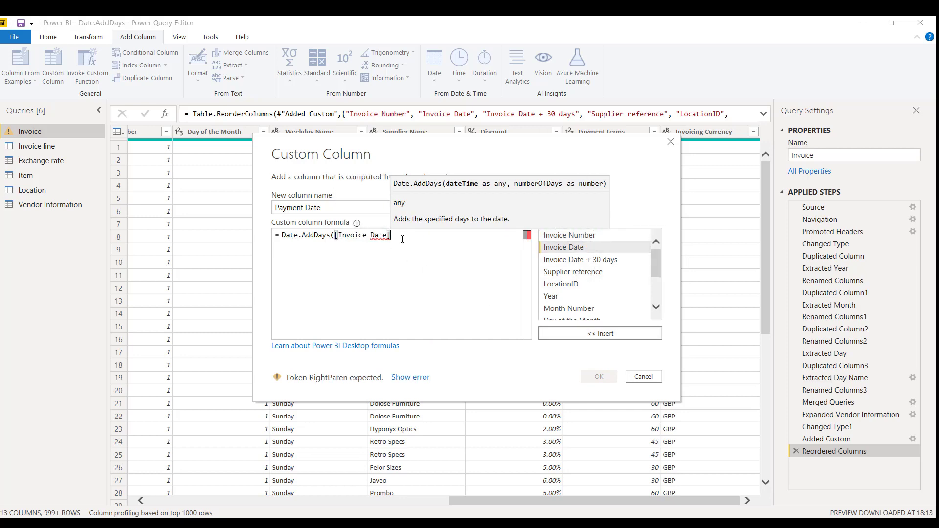
text(,)
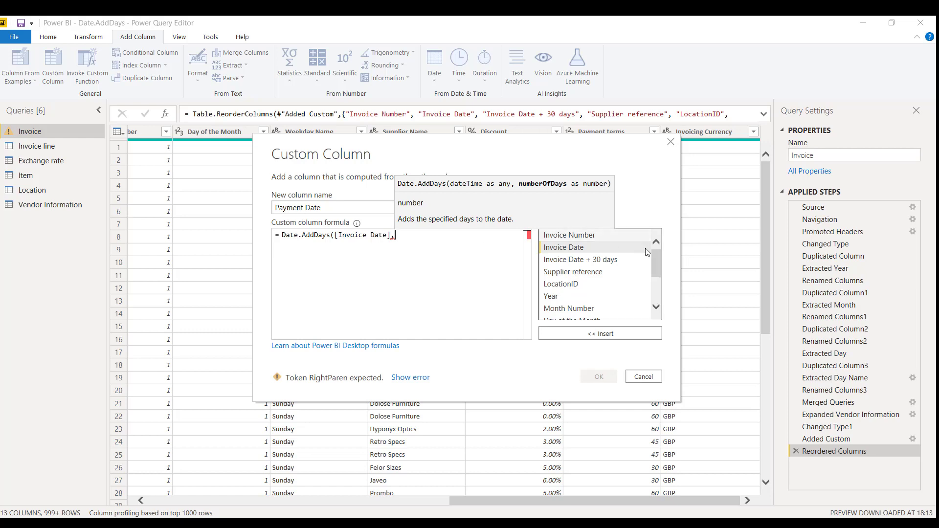
scroll(585, 312, down, 2)
click(582, 302)
click(596, 334)
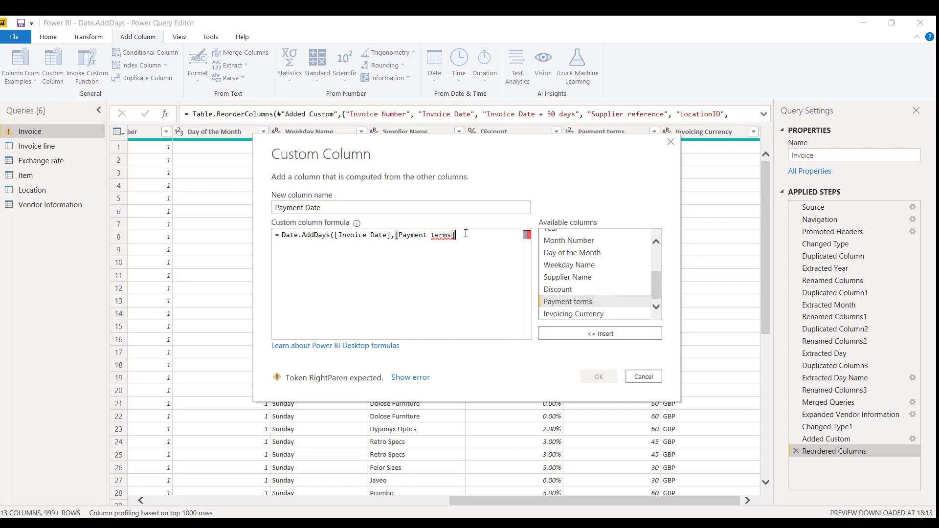
text())
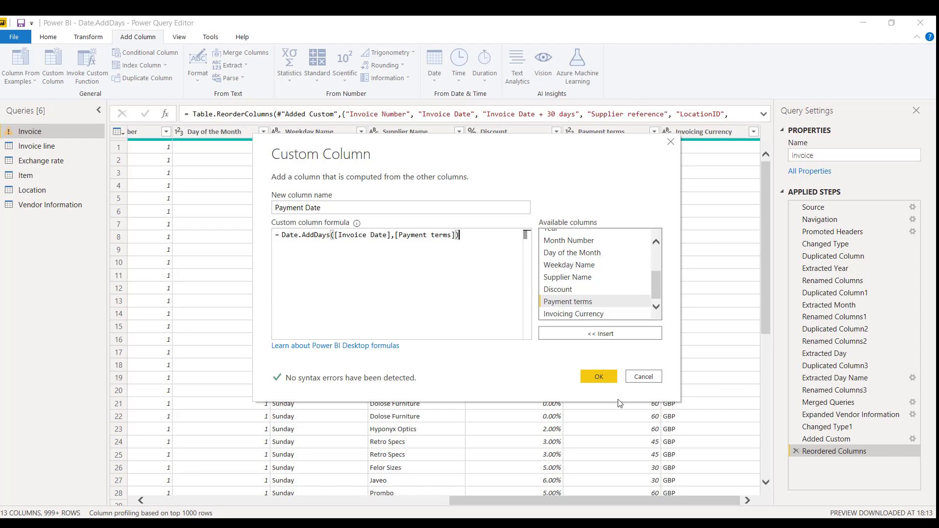
- Create the Payment Date column and add "type date" as the last argument of its Table.AddColumn formula
click(594, 375)
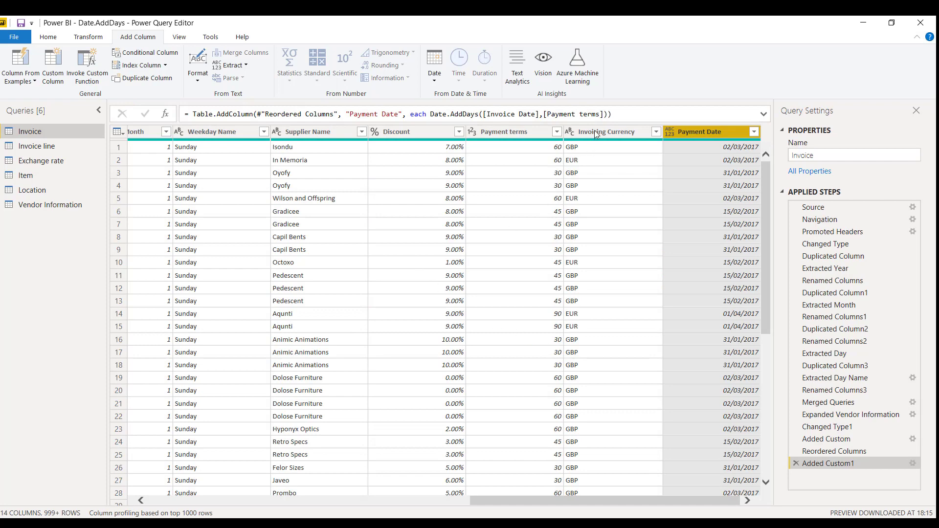
click(611, 115)
key(Left)
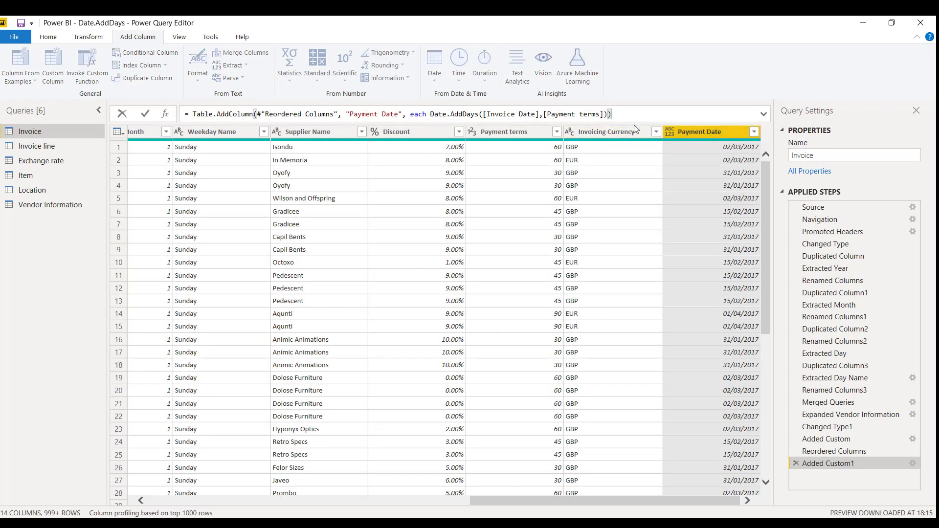
text(,type date)
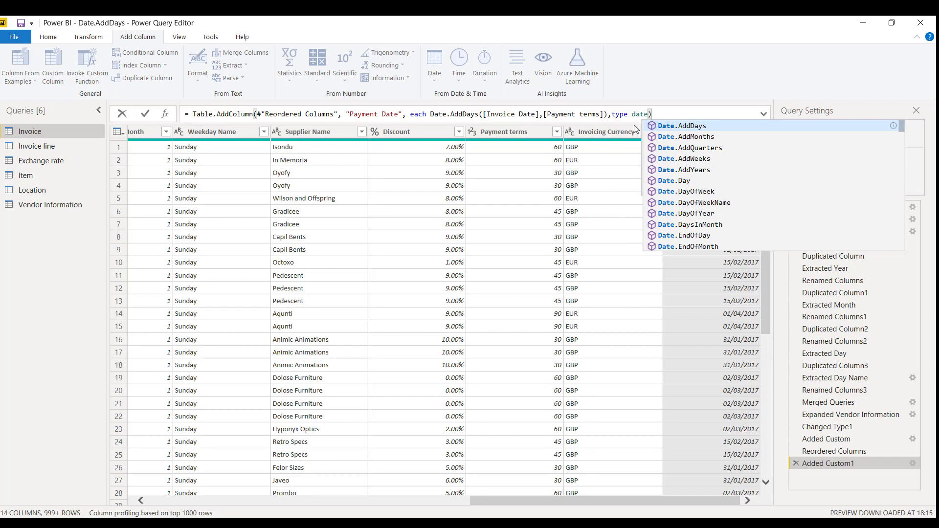
key(Escape)
key(Return)
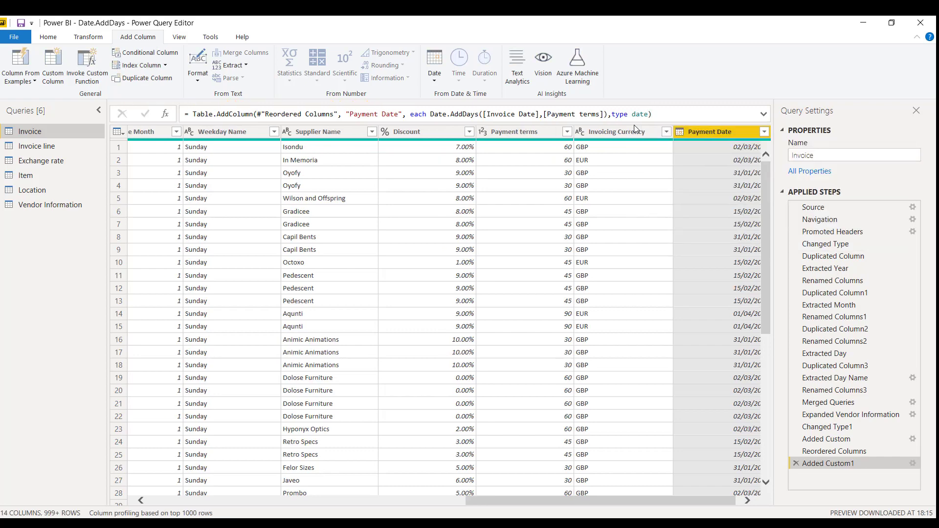
- Move the Payment Date column to the beginning of the table and reposition it directly after Invoice Date
right_click(726, 131)
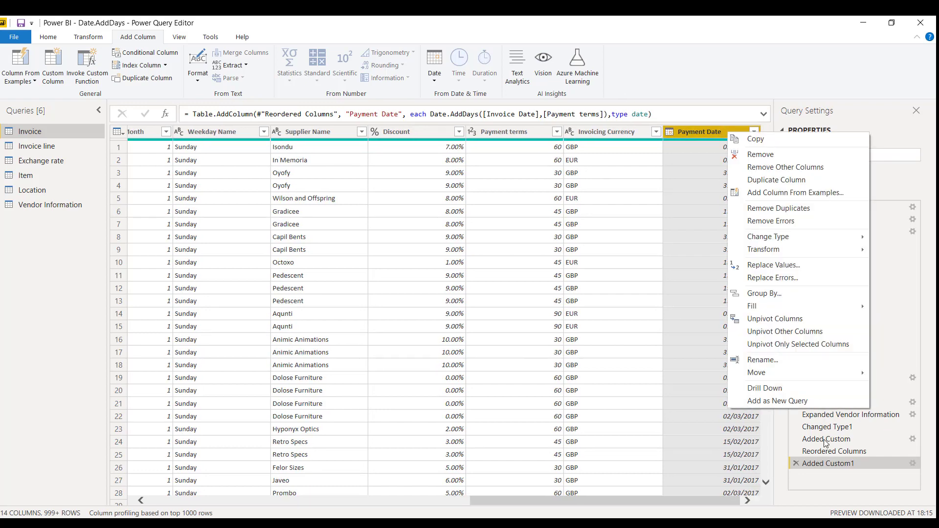
mouse_move(770, 371)
click(703, 392)
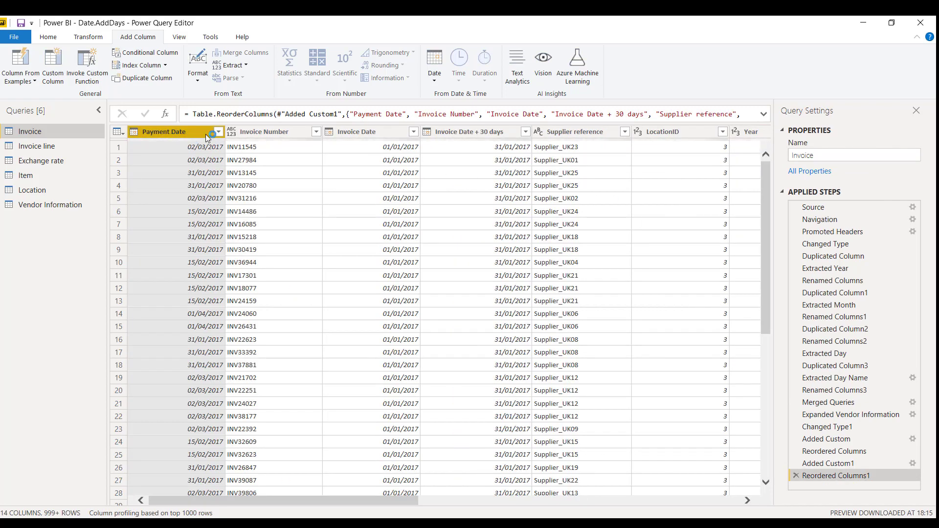
drag(205, 134, 439, 154)
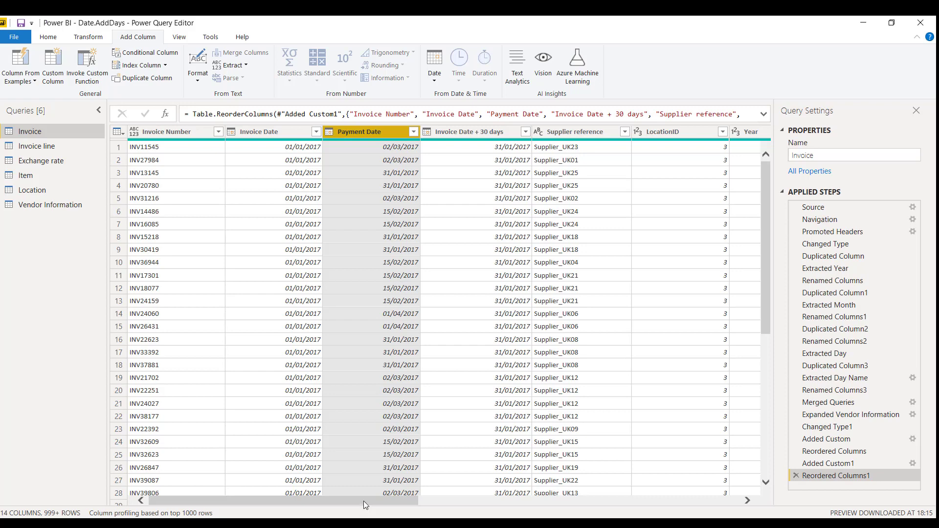
- Move the Payment terms column to the beginning of the table and reposition it between Invoice Date and Payment Date
drag(364, 500, 703, 515)
right_click(607, 131)
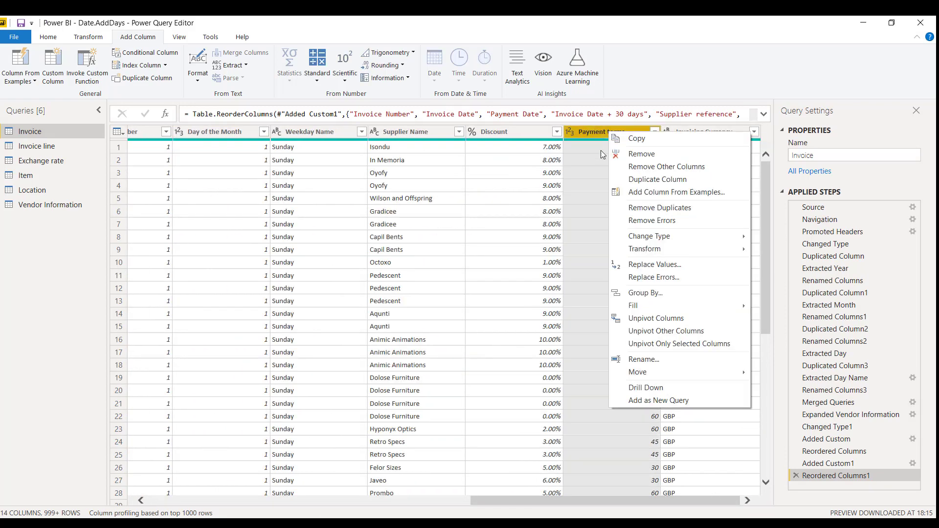
mouse_move(724, 374)
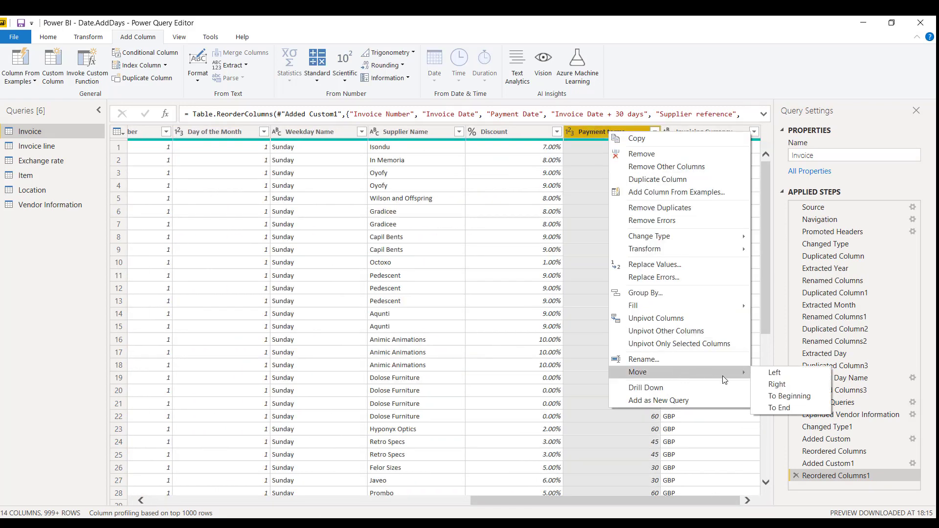
click(767, 396)
drag(185, 133, 438, 159)
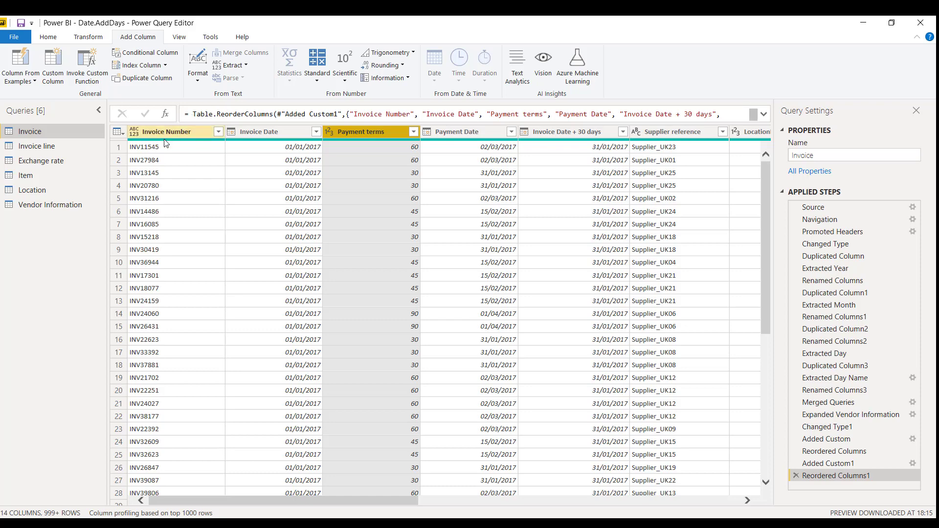